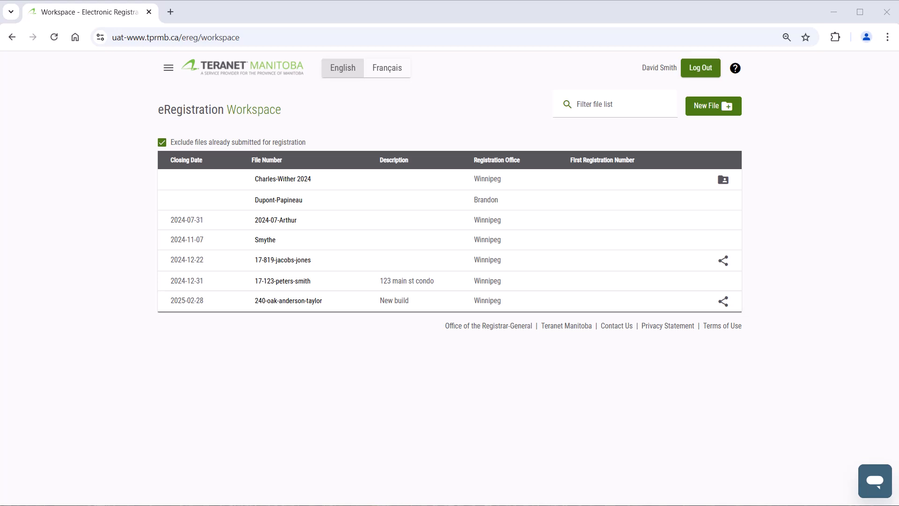
In the file closing 2024-12-31, move the second Mortgage to last and the Caveat to first in the registration order, and proceed
click(311, 288)
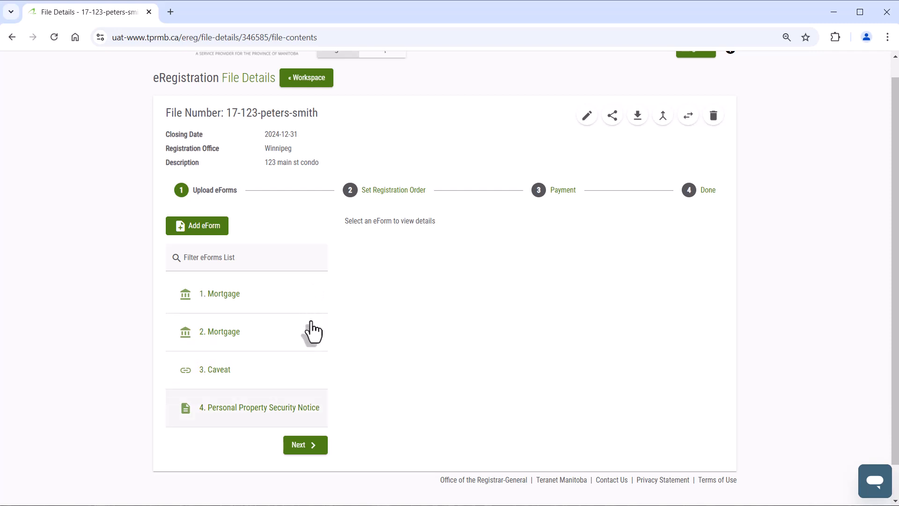
click(305, 446)
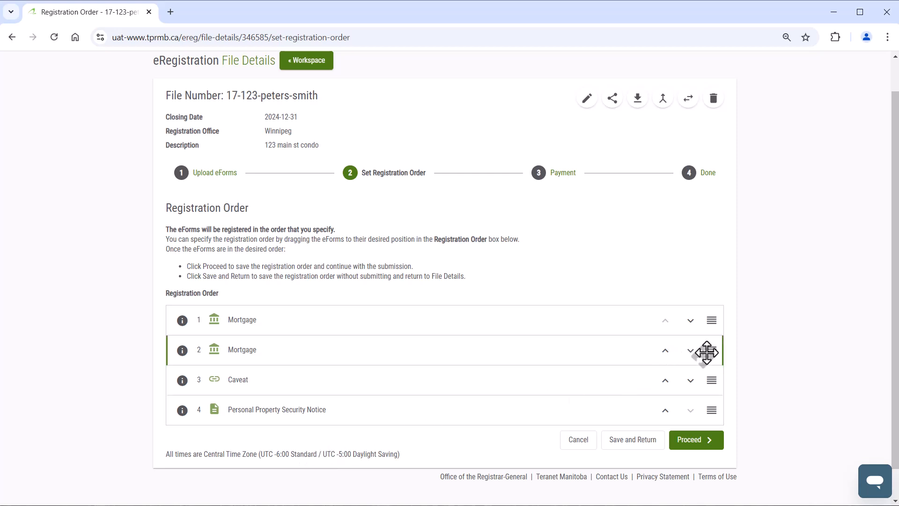
drag(708, 352, 710, 412)
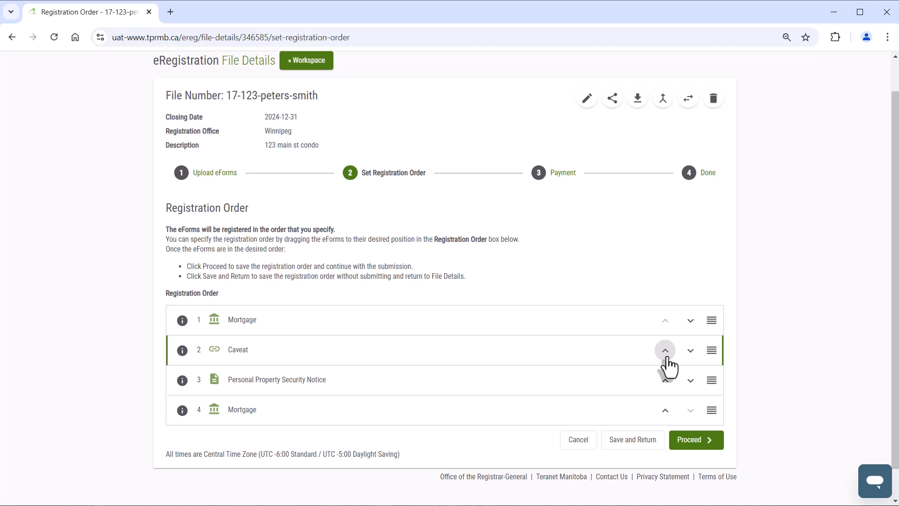
click(665, 352)
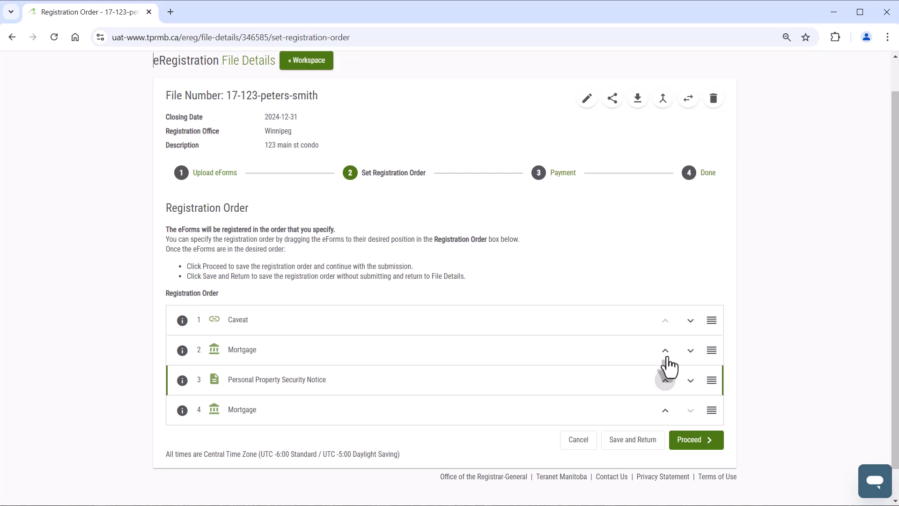
click(696, 446)
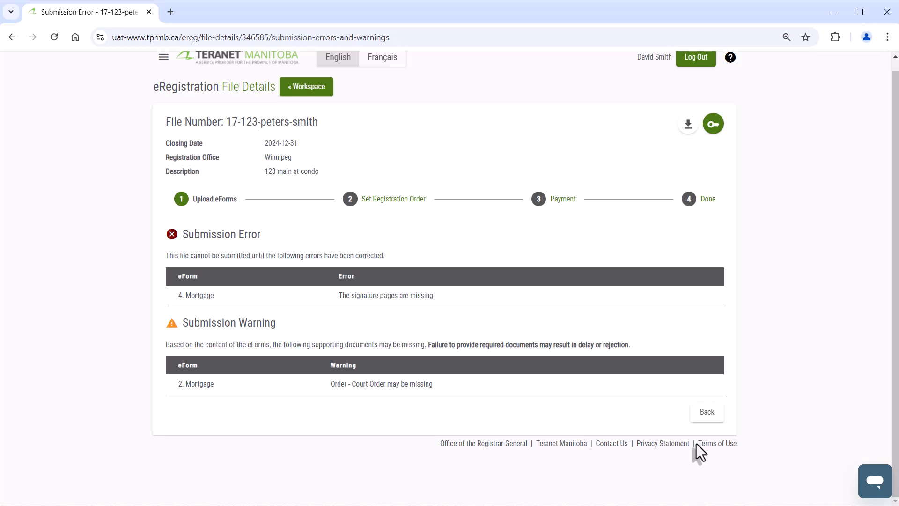
Return to the file's eForms and upload signature page (2).pdf to the fourth eForm, Mortgage, as document type Signature Pages
click(706, 413)
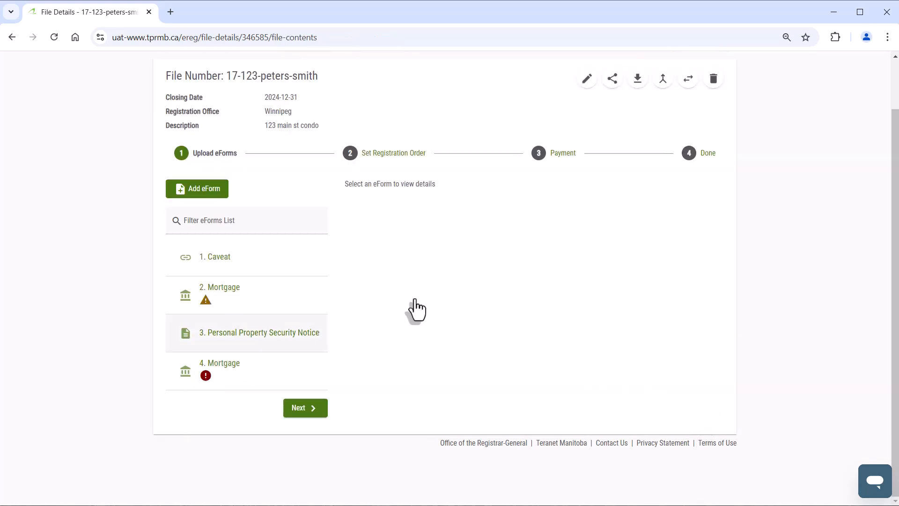
click(243, 295)
scroll(415, 299, down, 3)
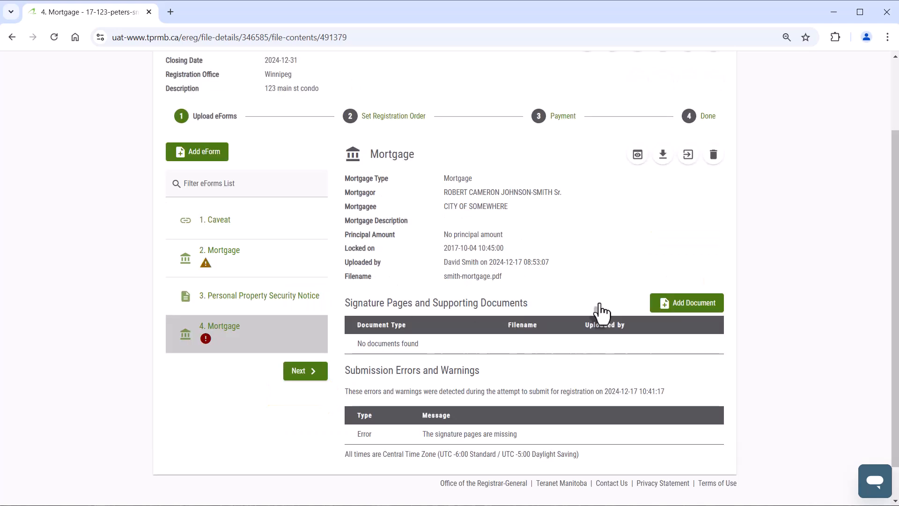
click(687, 303)
mouse_move(749, 501)
mouse_down()
mouse_move(673, 440)
mouse_move(449, 342)
mouse_up()
click(347, 335)
click(346, 359)
click(580, 412)
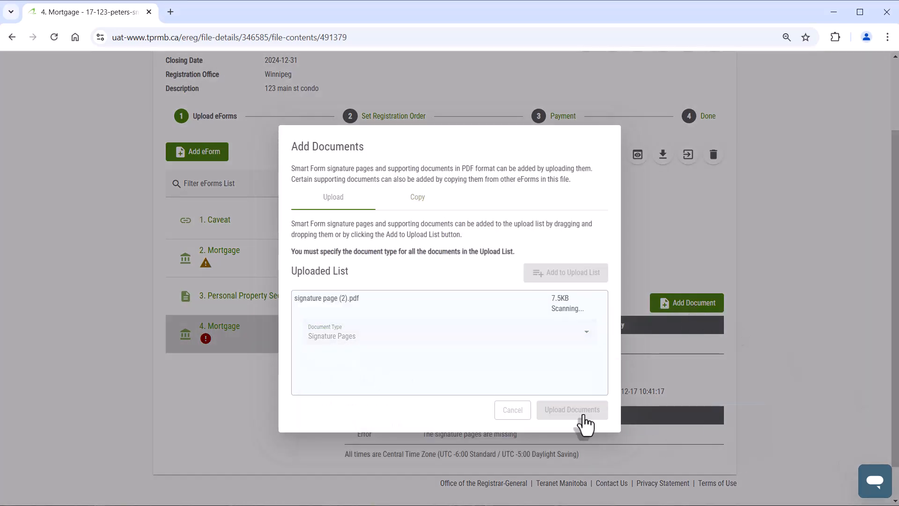
click(556, 318)
Upload jones-order.pdf to the second eForm, Mortgage, as document type Order - Court Order
click(262, 264)
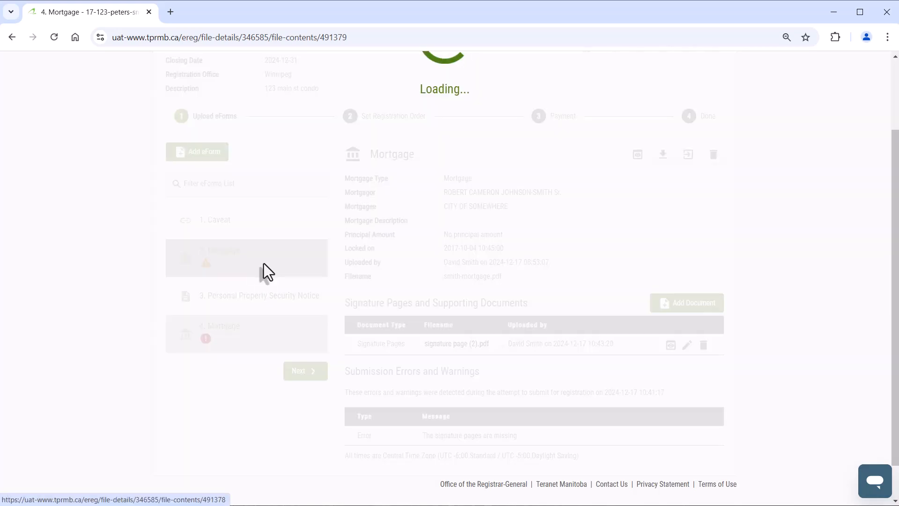
click(687, 240)
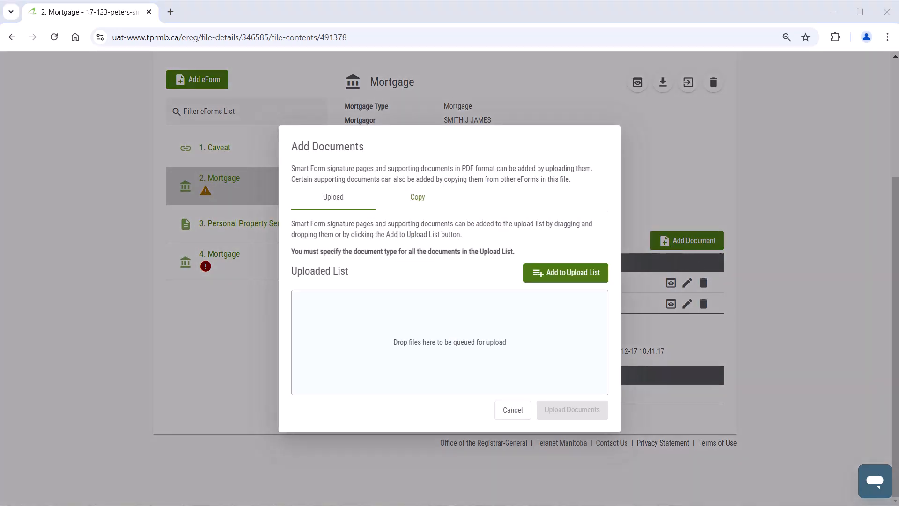
drag(672, 501, 450, 342)
click(448, 336)
text(order)
click(445, 402)
click(569, 410)
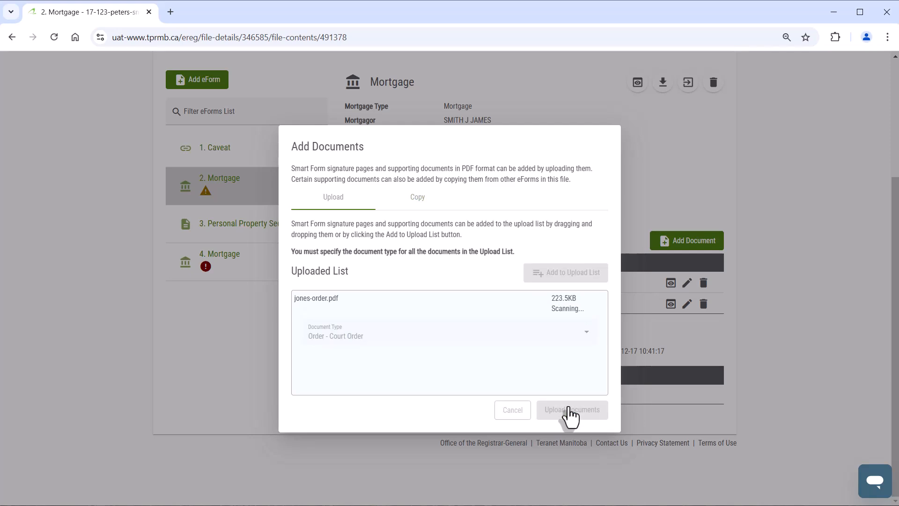
click(569, 312)
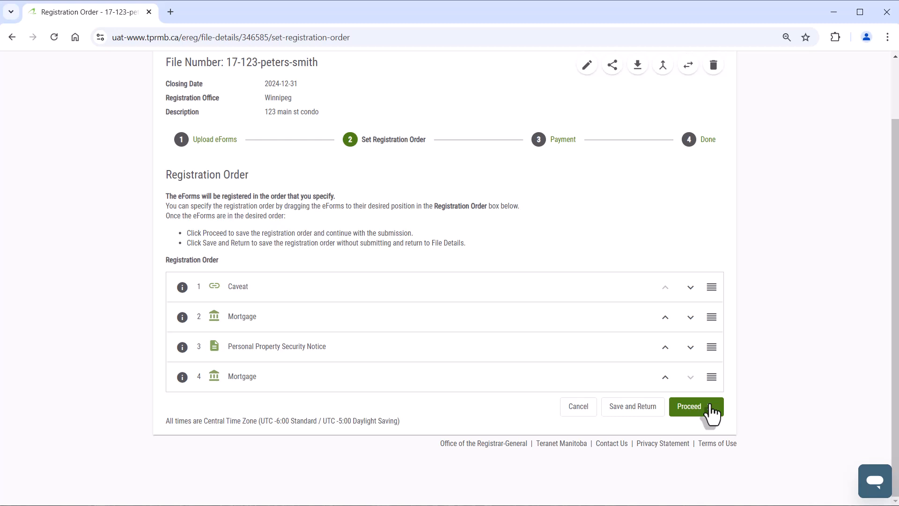
Proceed with the registration order, agree to the Terms and Conditions, and submit the file for registration
click(710, 406)
scroll(710, 404, down, 3)
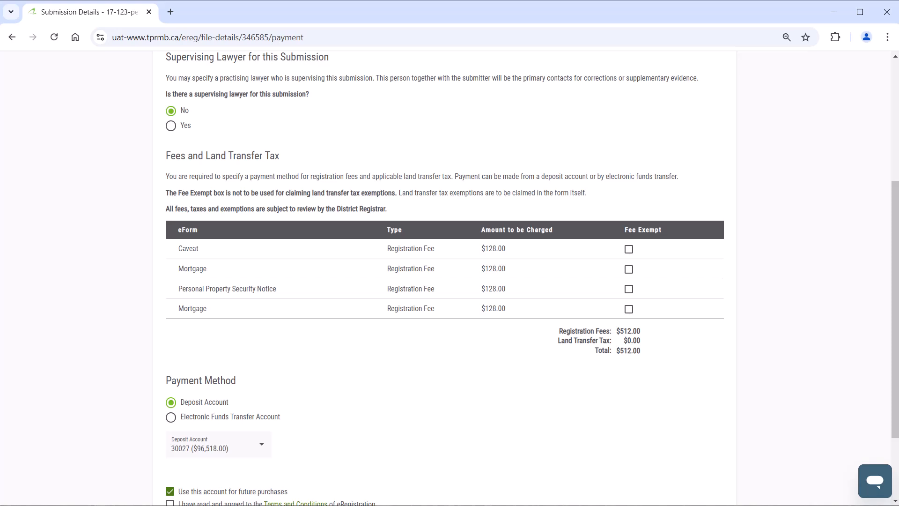
scroll(714, 362, down, 2)
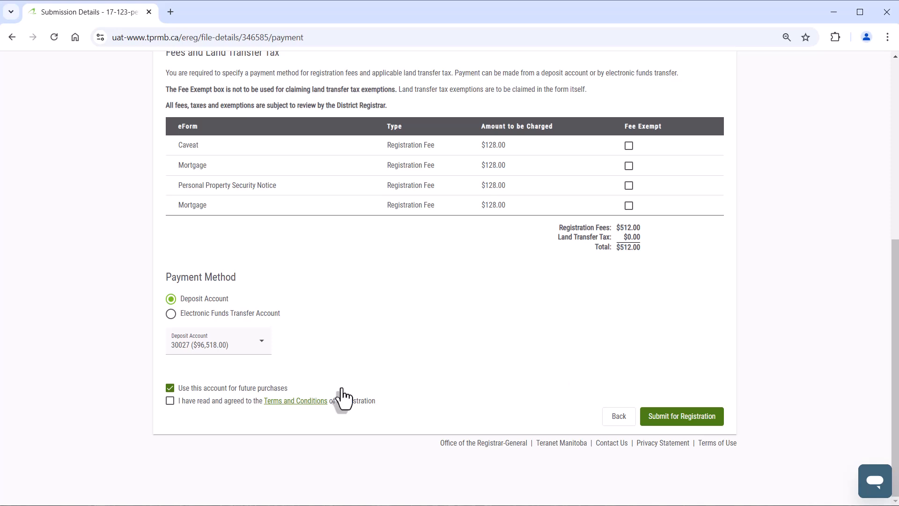
click(169, 403)
click(661, 418)
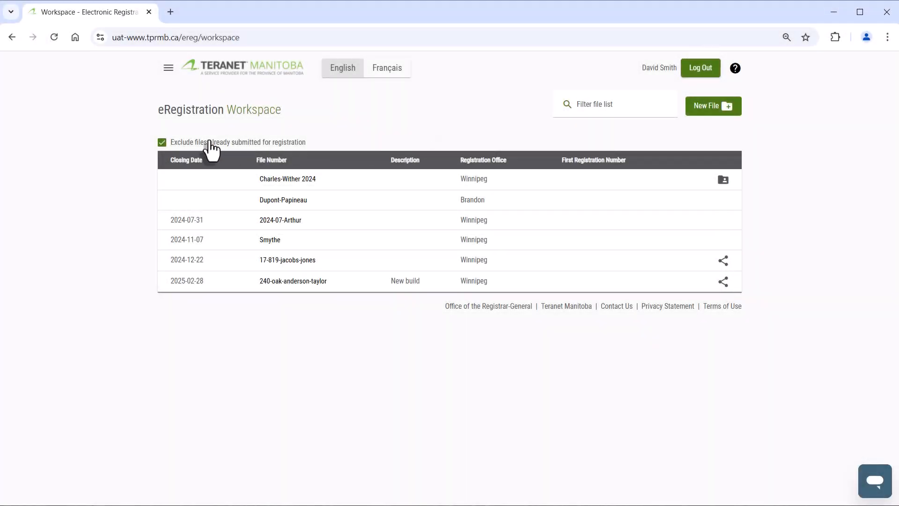
Include already submitted files in the workspace list, open the submitted file closing 2024-12-31 and download it
click(162, 142)
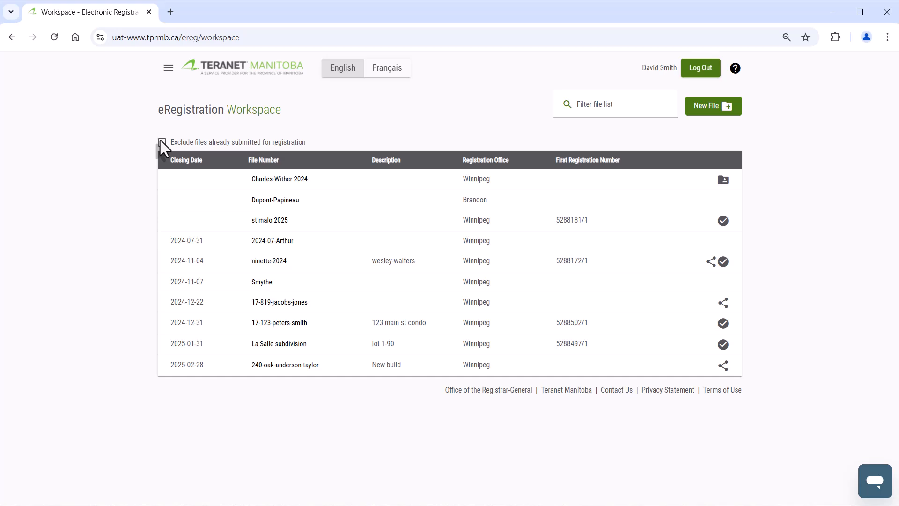
click(336, 323)
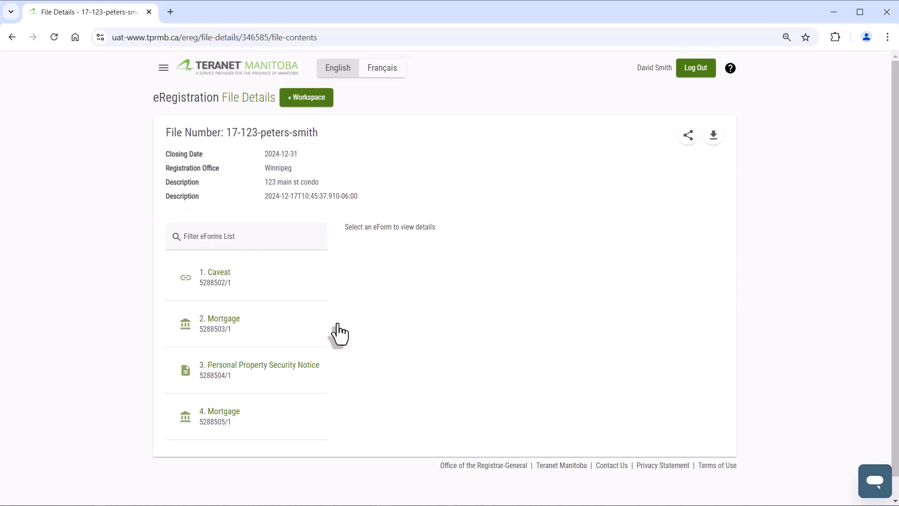
click(716, 137)
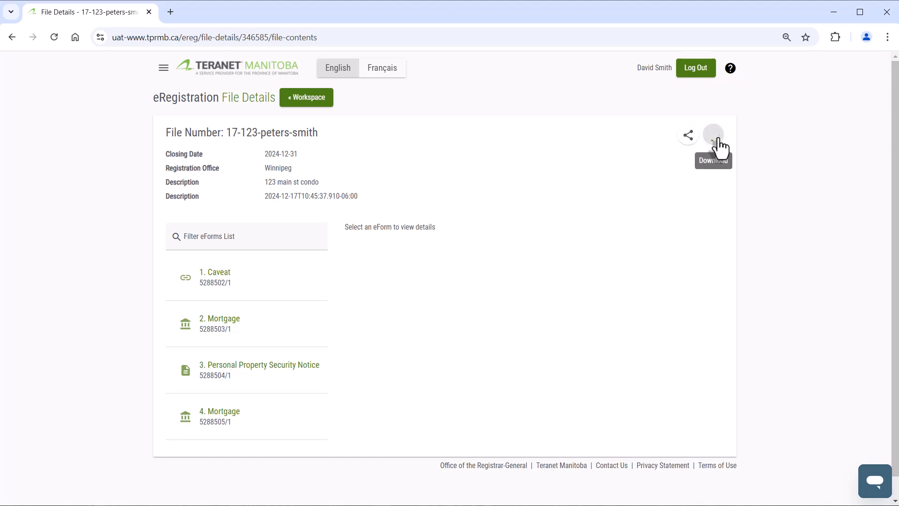